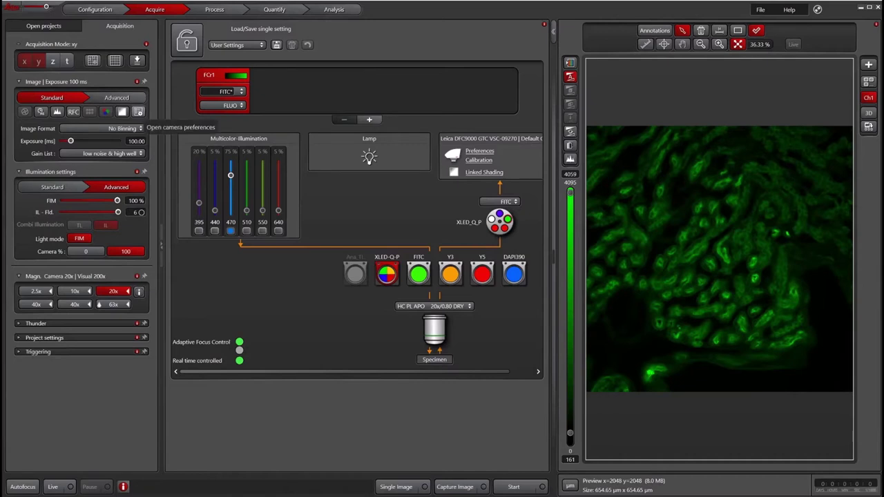
- Open Camera Preferences and keep the Leica DFC9000 GTC selected as the camera
click(138, 112)
key(Escape)
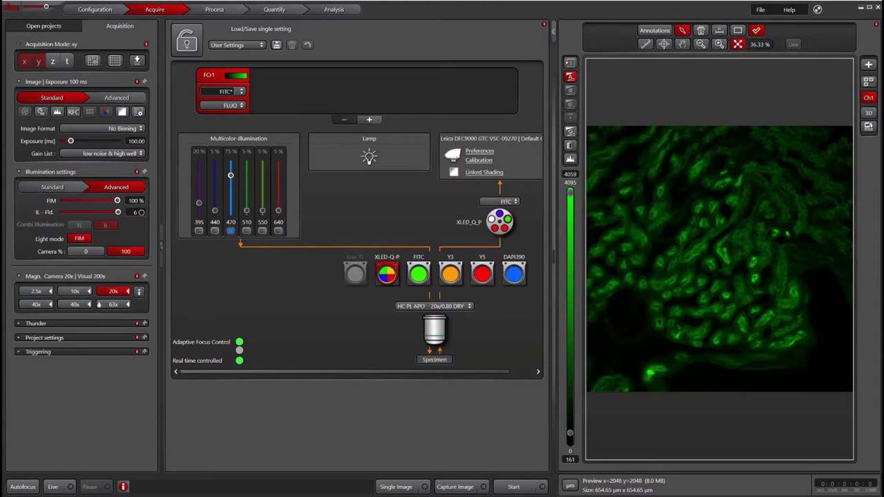
click(480, 151)
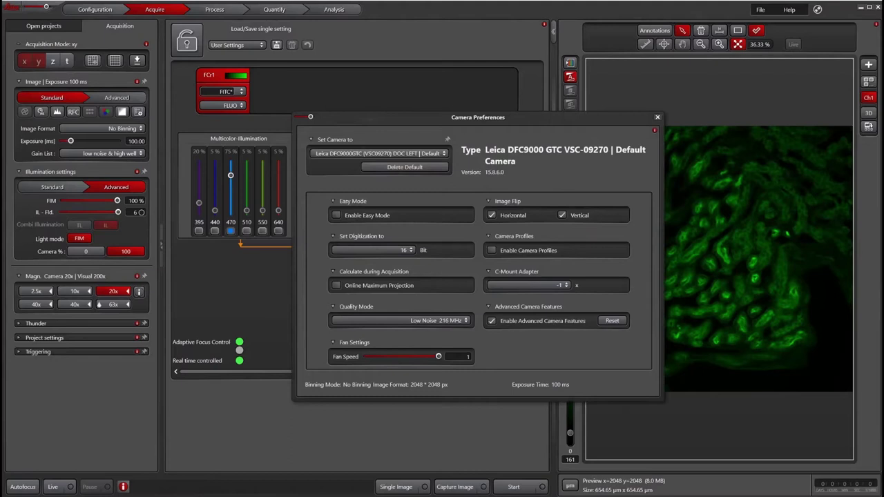
click(424, 153)
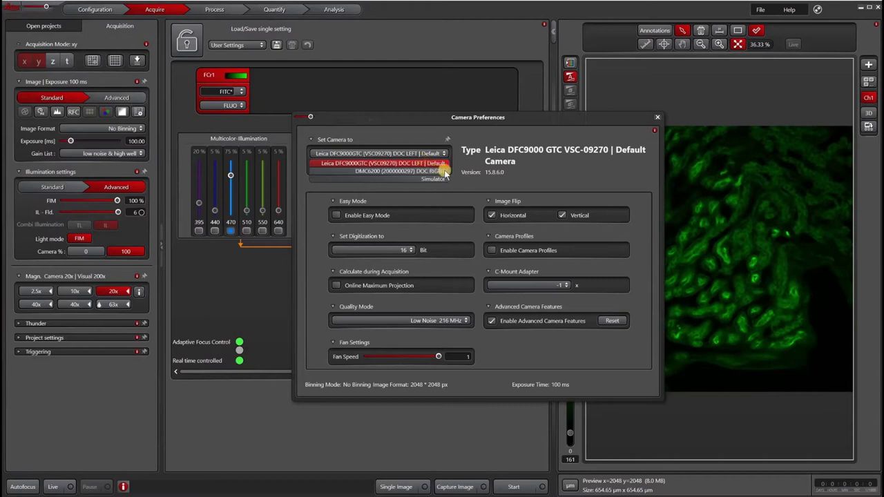
click(445, 163)
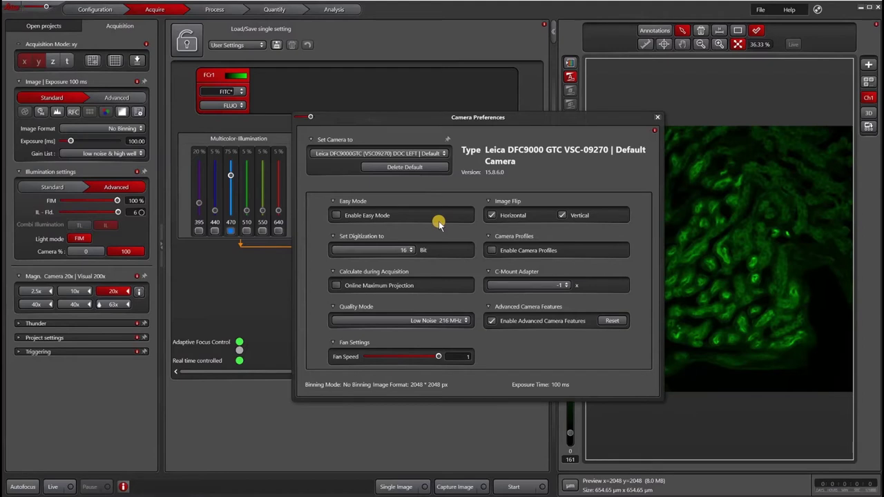
click(359, 250)
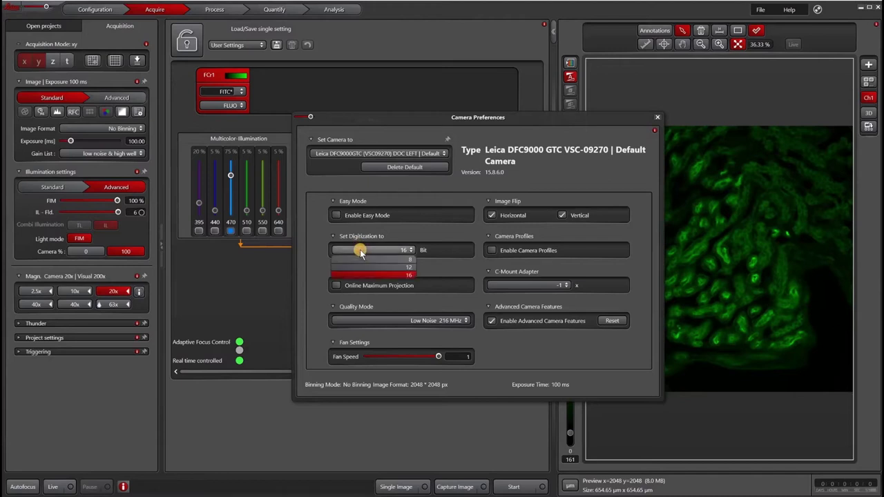
click(373, 274)
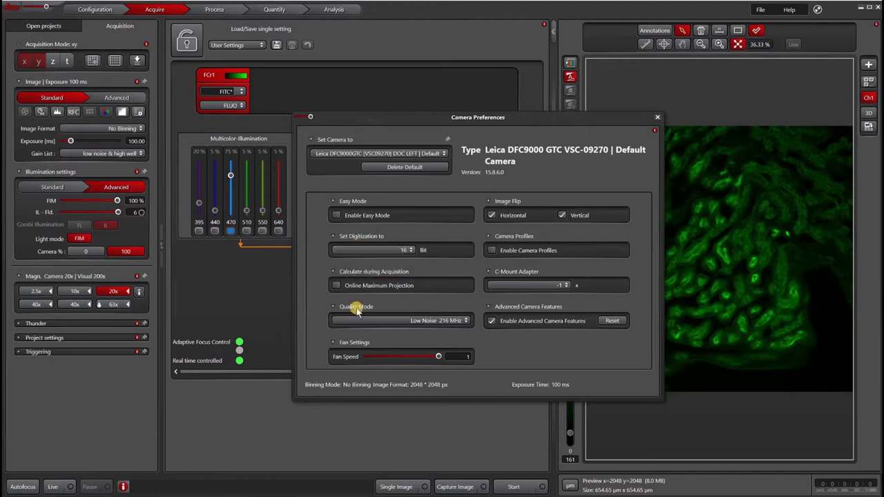
click(444, 322)
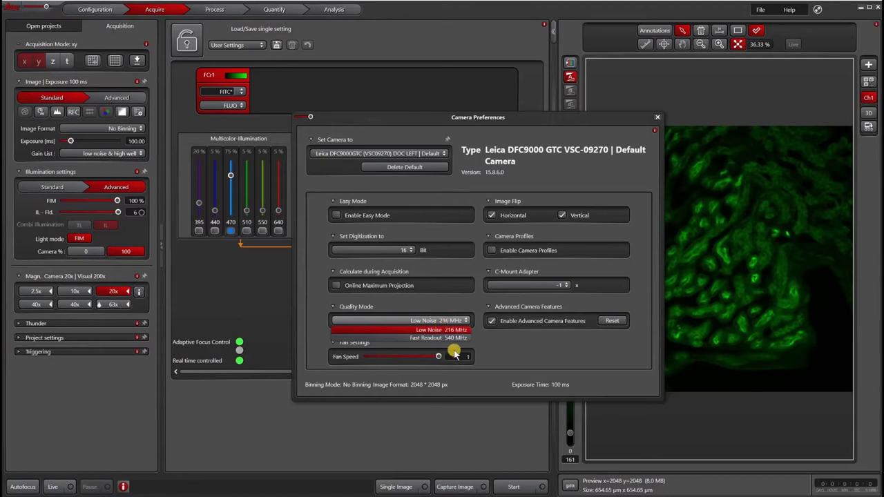
click(453, 353)
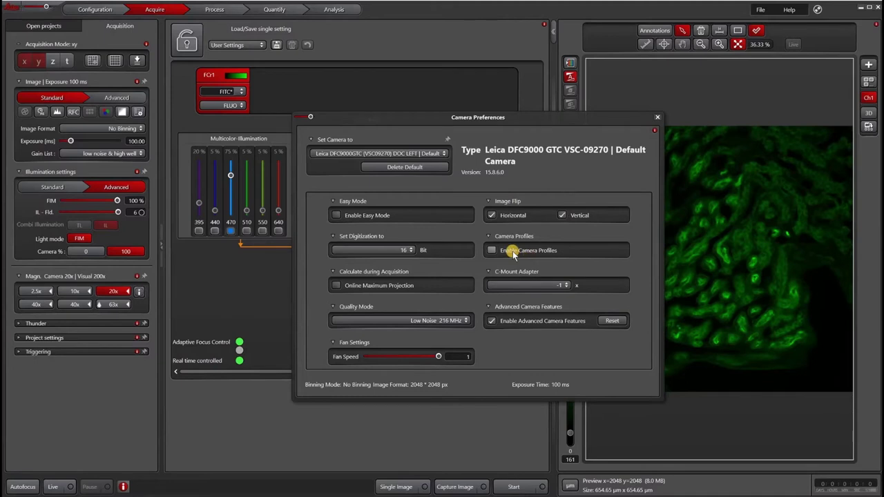
click(517, 286)
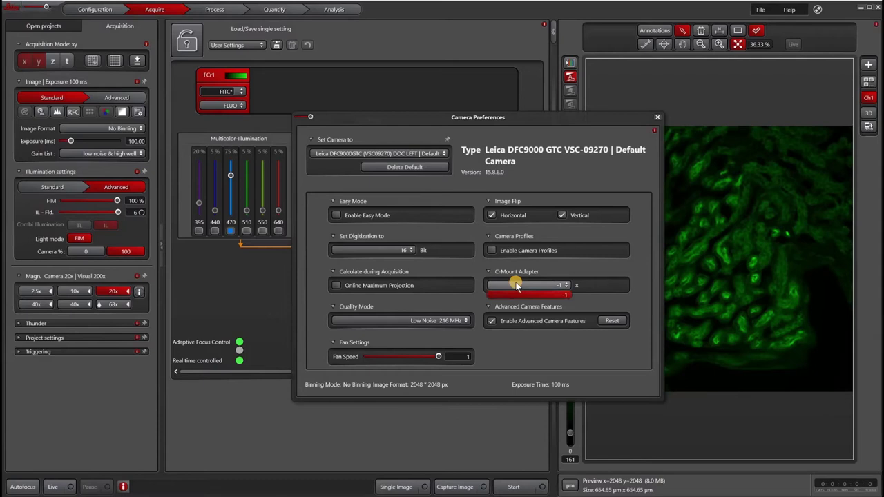
click(546, 294)
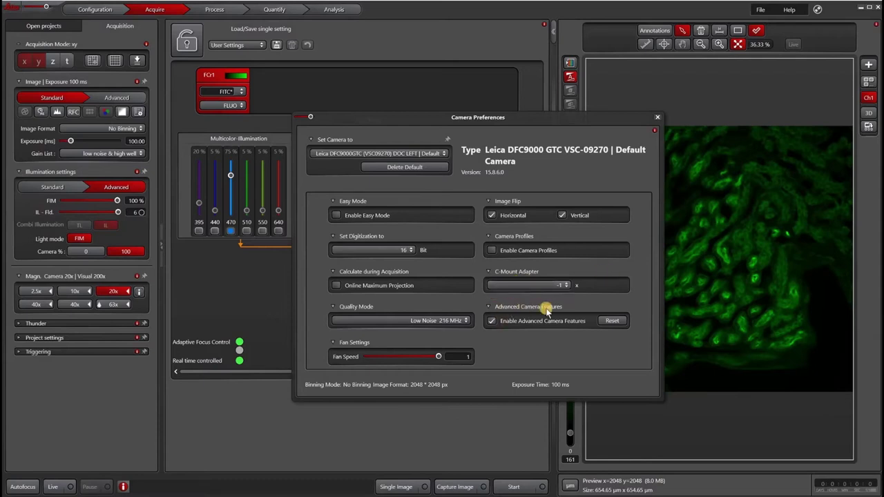
click(491, 322)
click(491, 322)
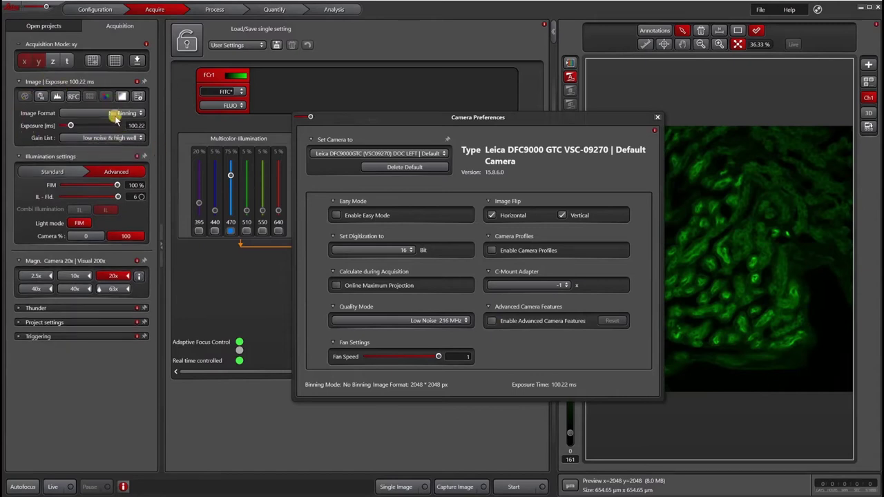
click(491, 322)
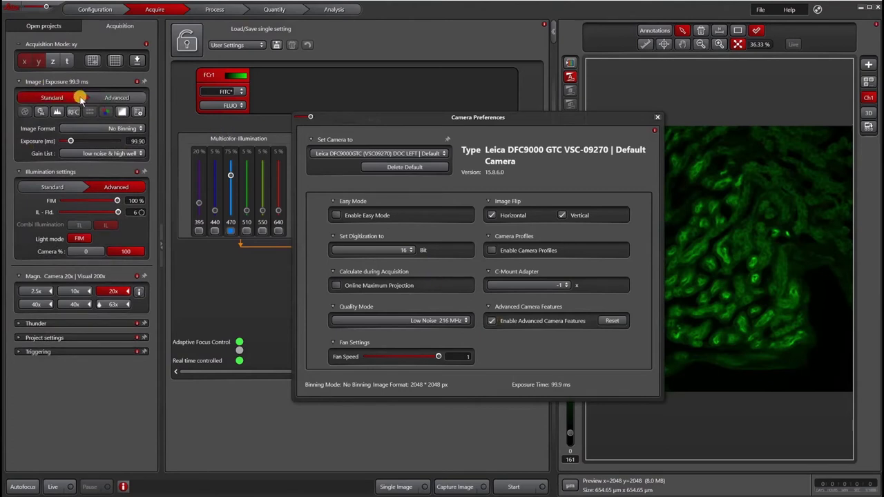
- Close Camera Preferences and review advanced image settings, leaving Shutter Mode off and Image Streaming on
click(657, 117)
click(106, 100)
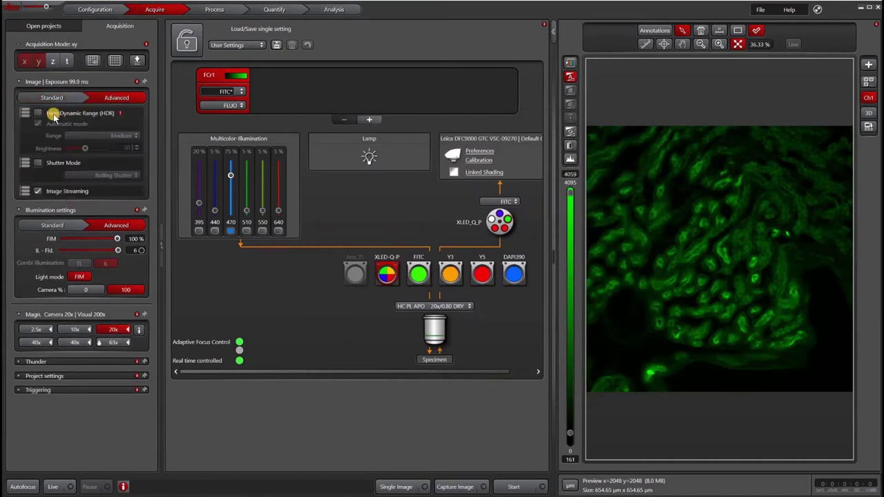
mouse_move(54, 117)
click(38, 164)
click(87, 177)
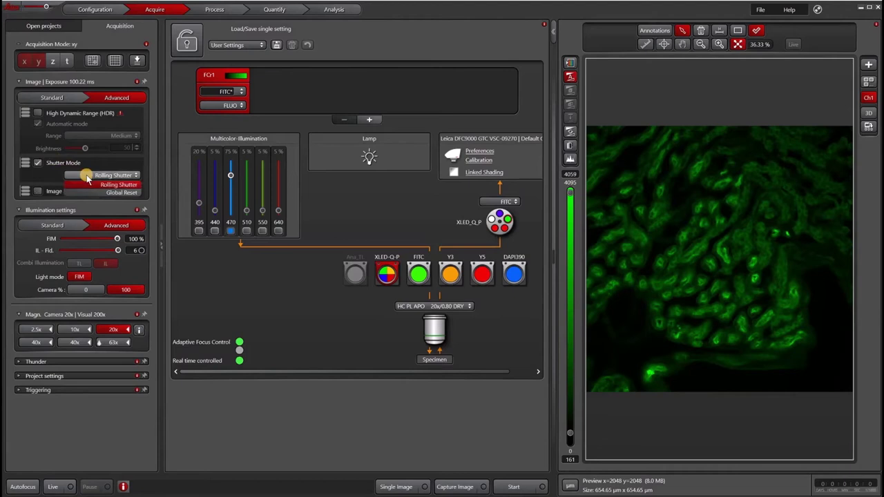
click(38, 191)
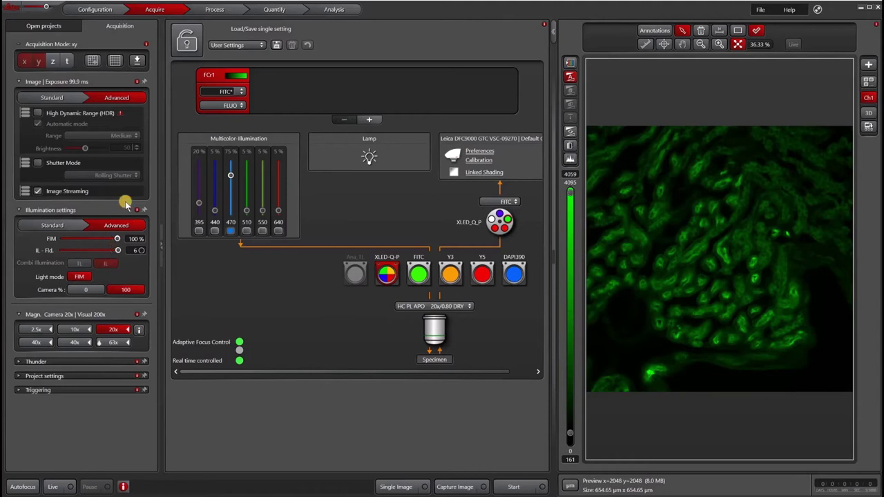
- Return to standard image settings, check the gain options, and start the live FITC preview
click(61, 99)
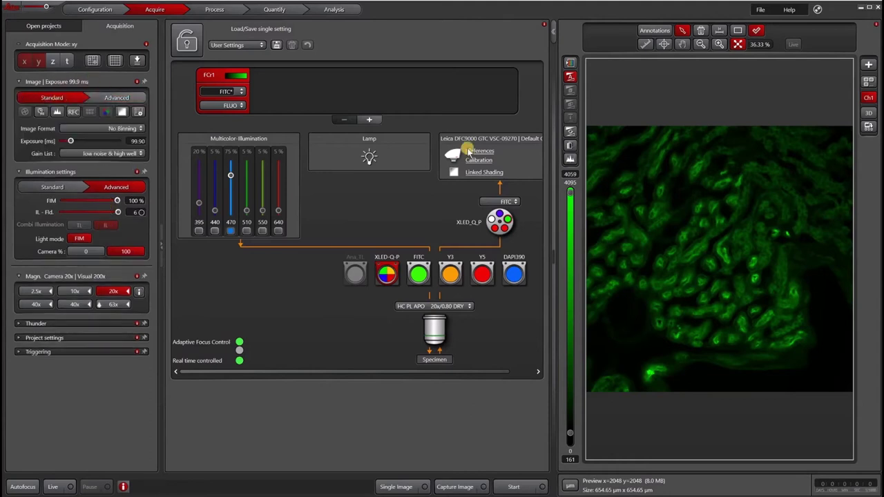
click(477, 151)
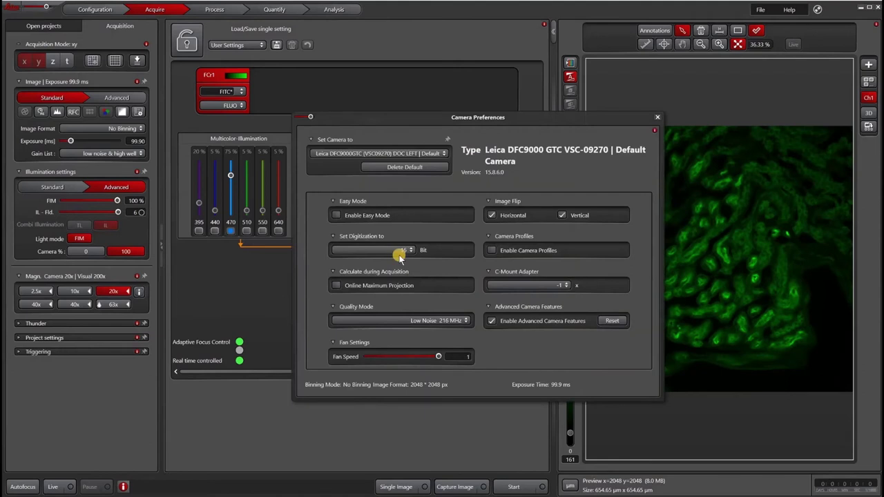
click(657, 117)
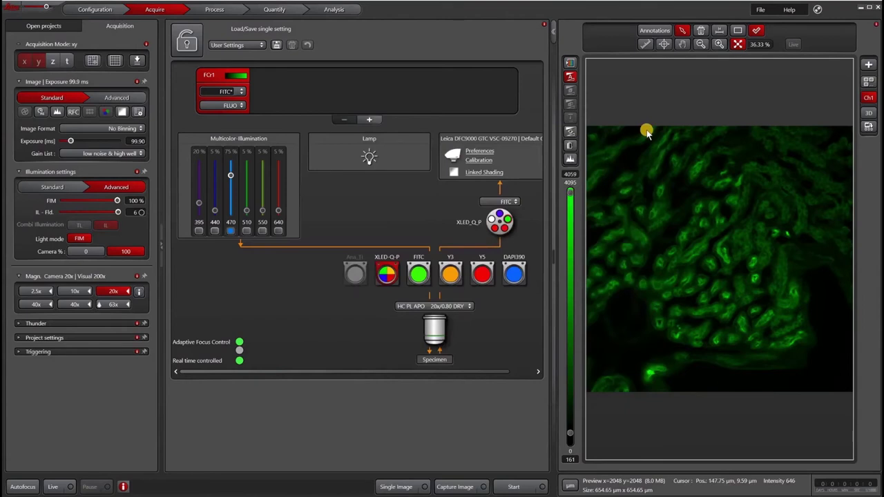
click(126, 154)
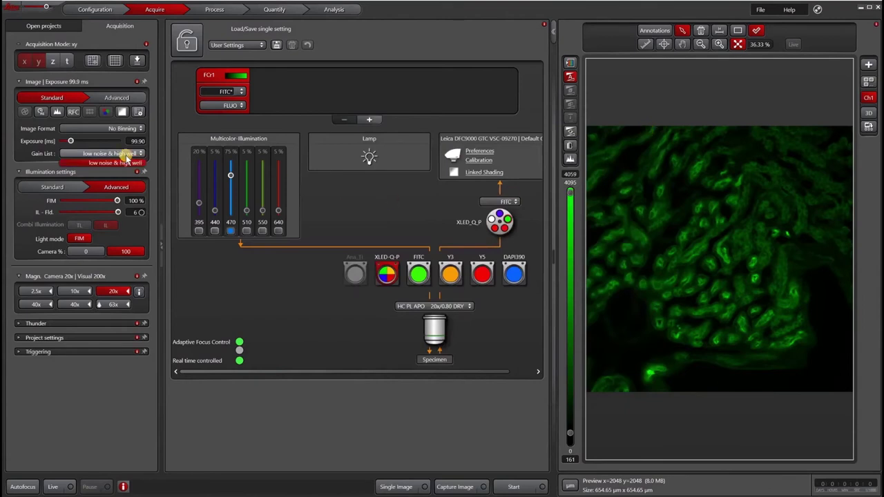
click(55, 487)
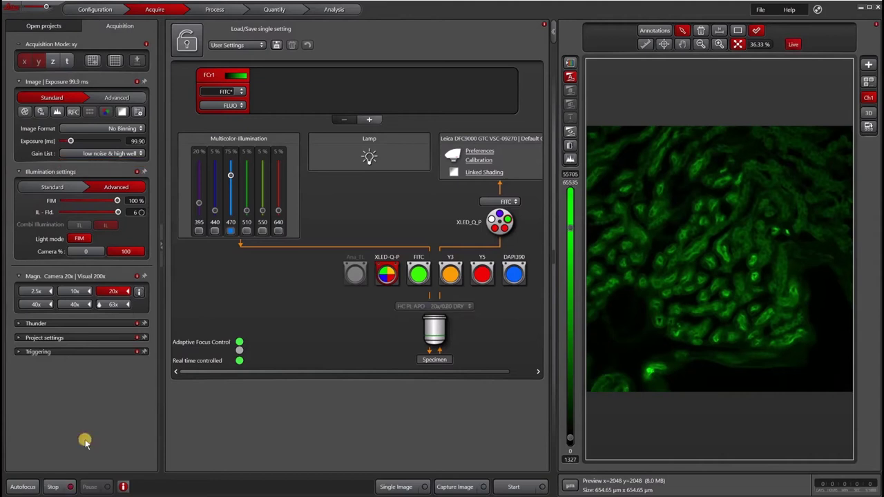
- Set the camera digitization to 12 Bit in Camera Preferences
click(480, 152)
click(352, 250)
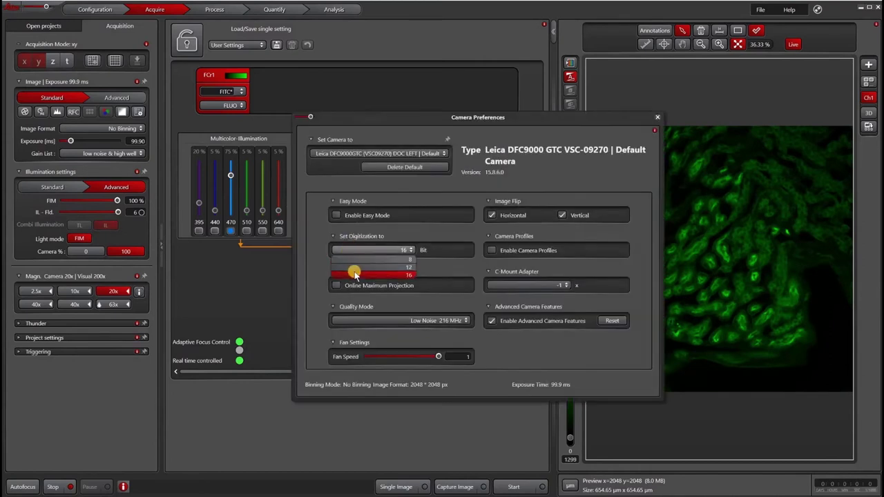
click(354, 268)
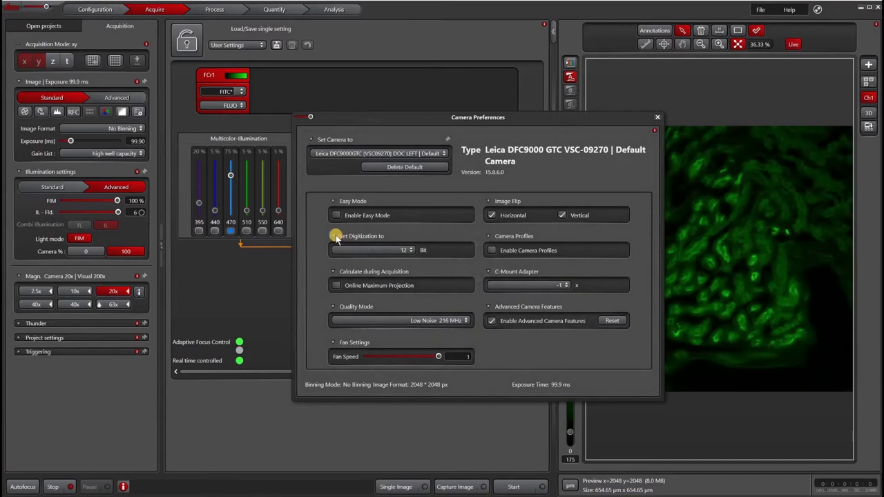
click(657, 116)
- Keep high well capacity in the Gain List for now
click(103, 153)
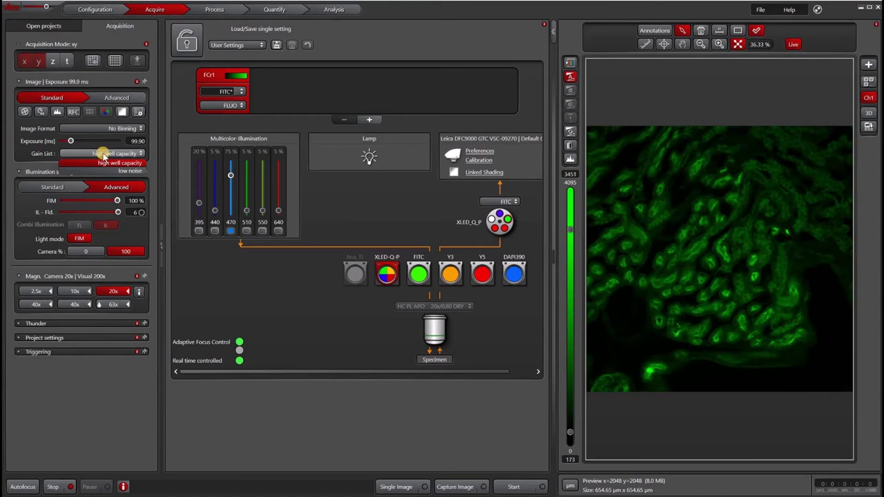
click(55, 487)
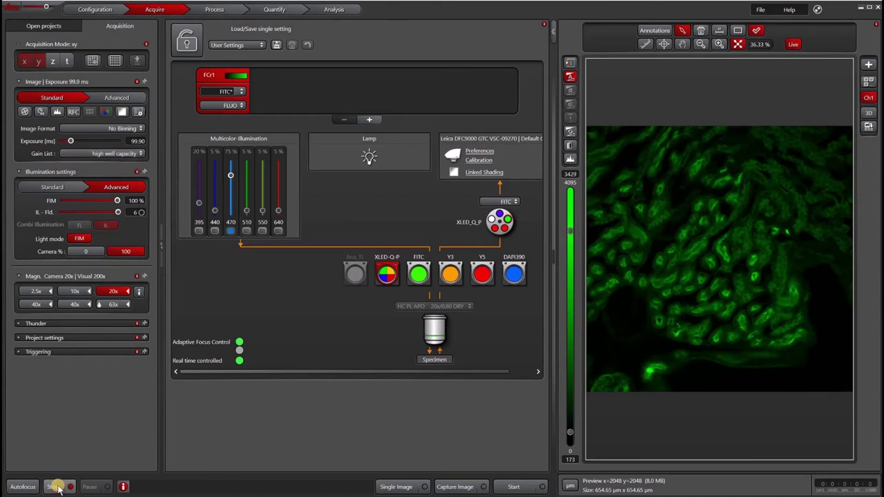
click(129, 153)
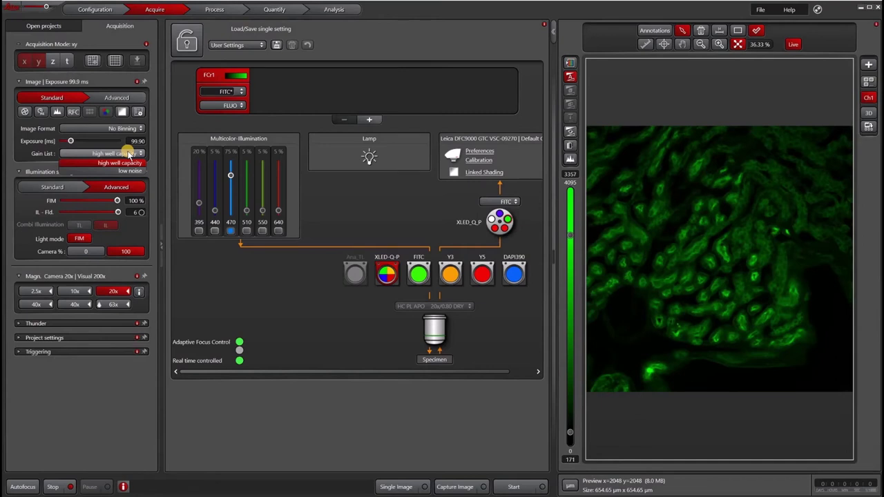
- Set the gain to low noise and the exposure time to 10 ms
click(129, 170)
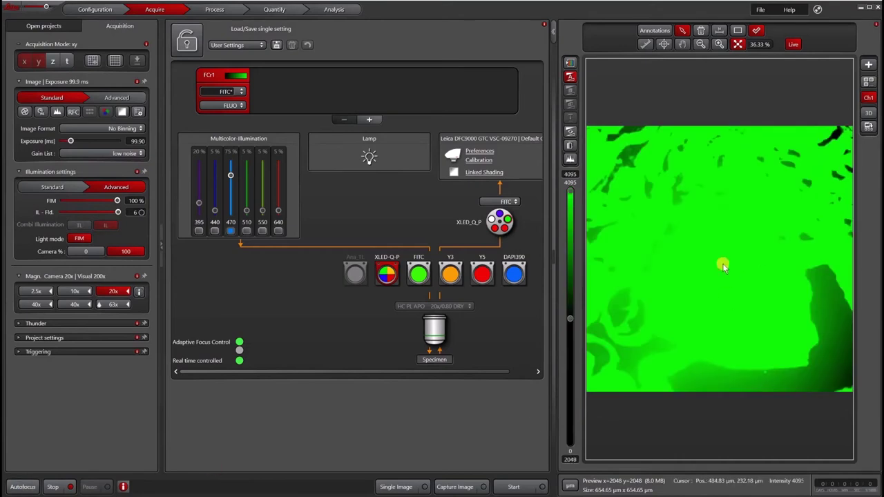
click(141, 143)
text(10)
key(Return)
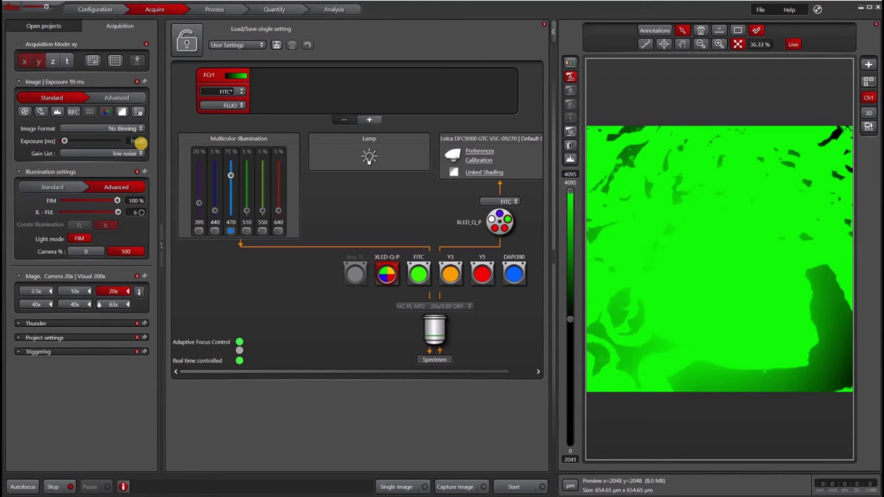
- Show over/underexposure, lower the 470 nm LED to 21%, and restart live imaging
click(570, 63)
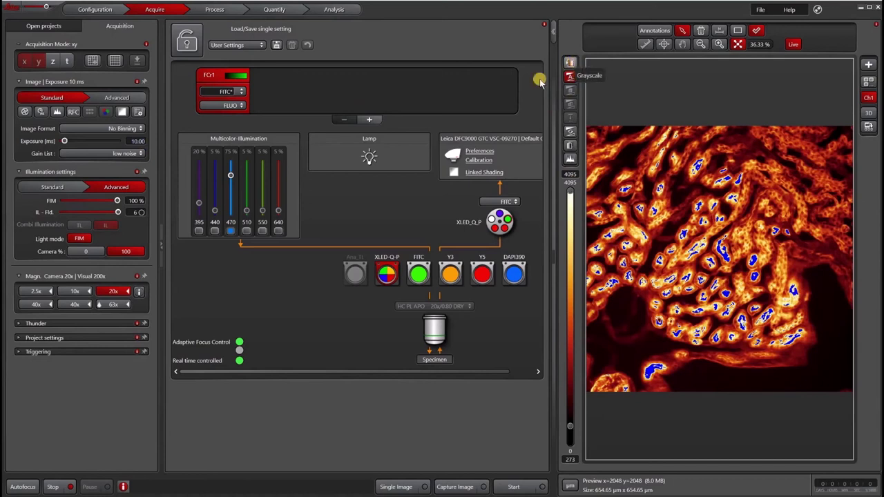
drag(232, 177, 235, 203)
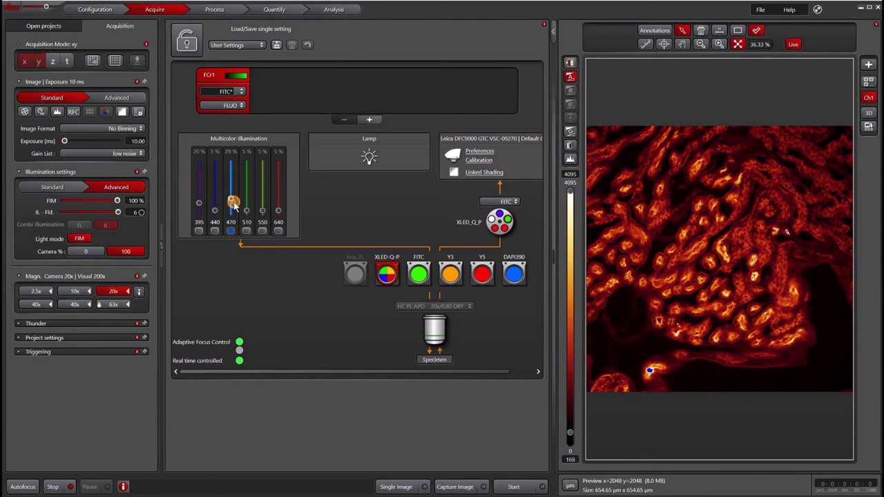
click(55, 487)
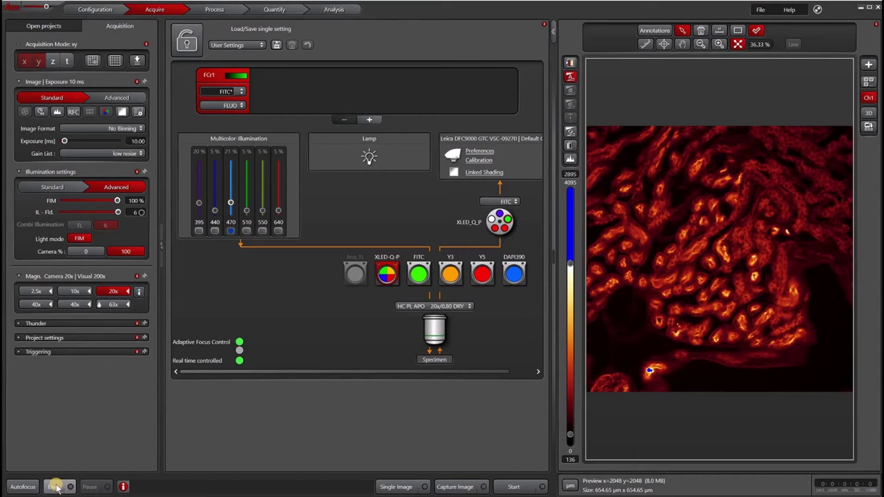
click(55, 487)
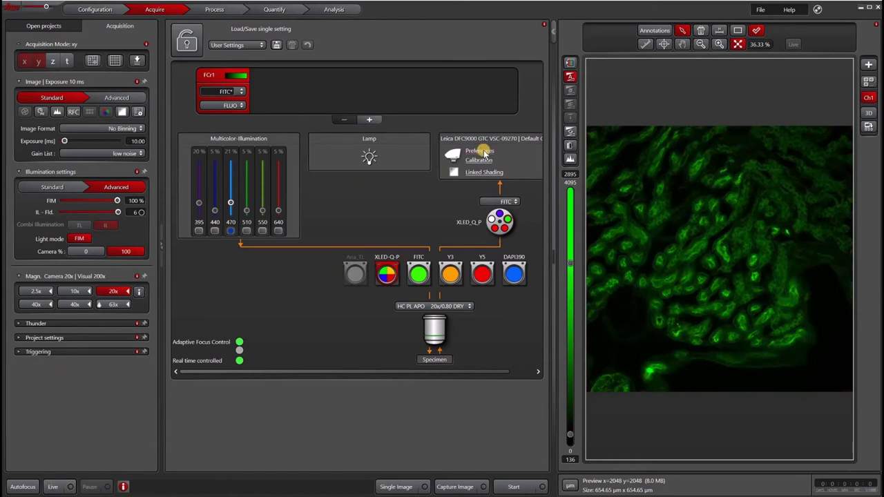
- Switch to the DMC6200 DOC RIGHT camera and set it as the default camera
click(484, 152)
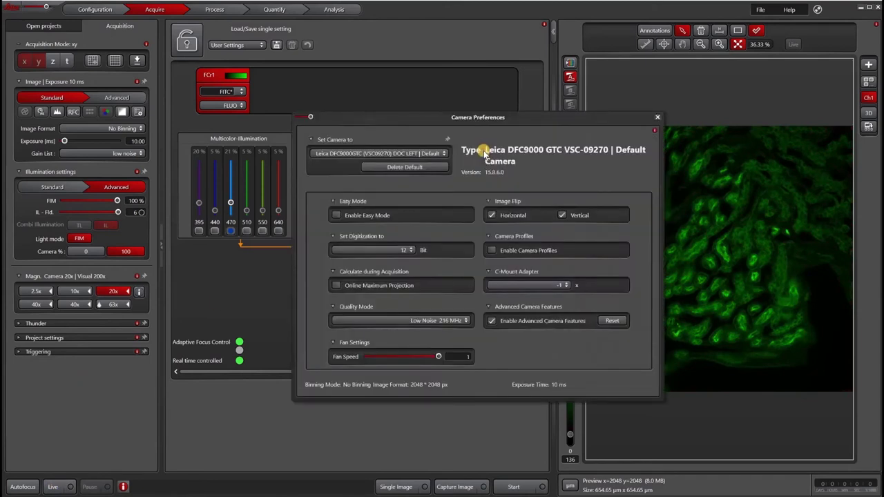
click(433, 153)
click(431, 170)
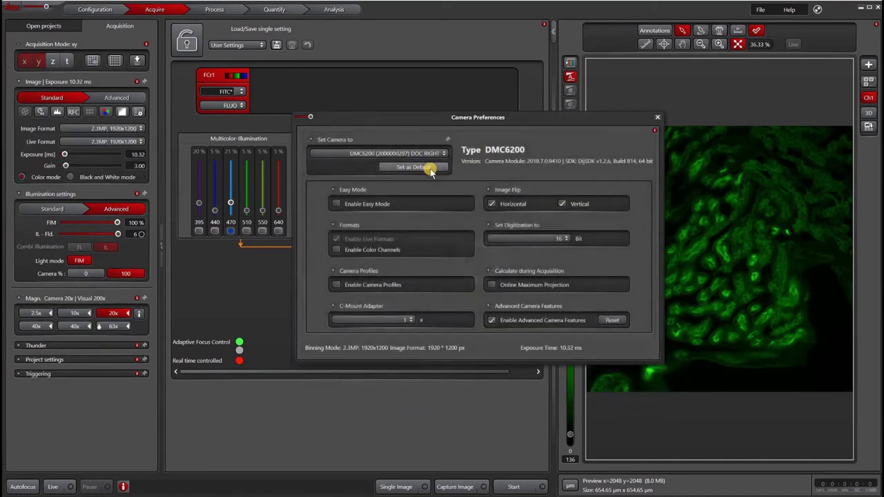
click(430, 168)
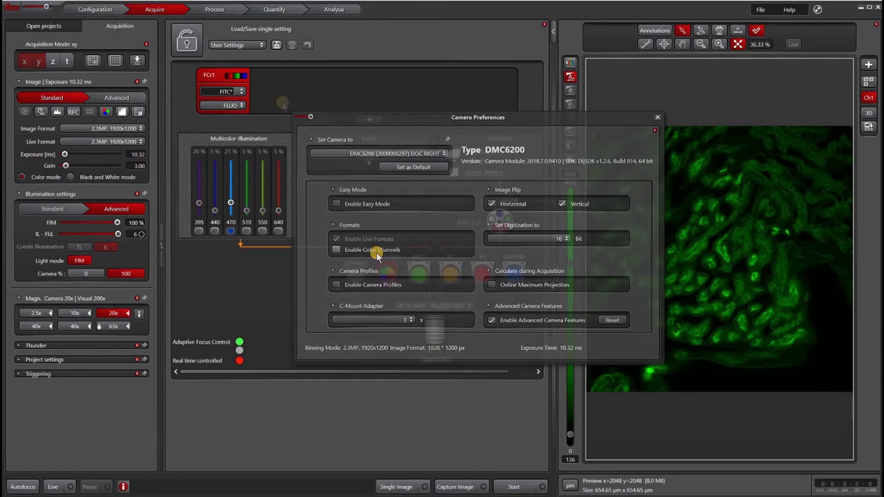
key(Escape)
click(94, 129)
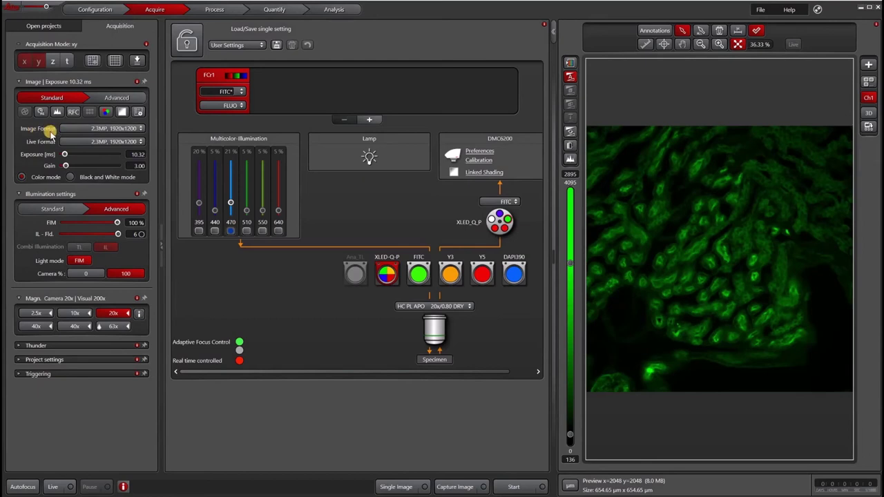
click(19, 141)
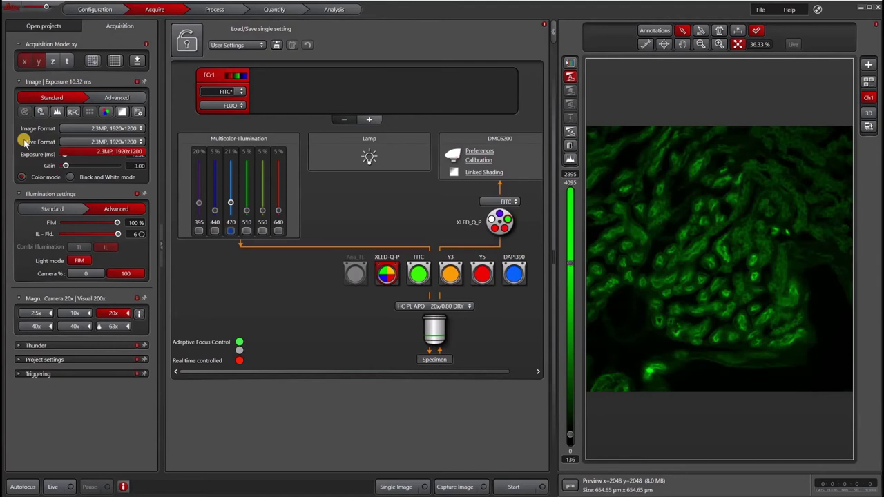
click(24, 143)
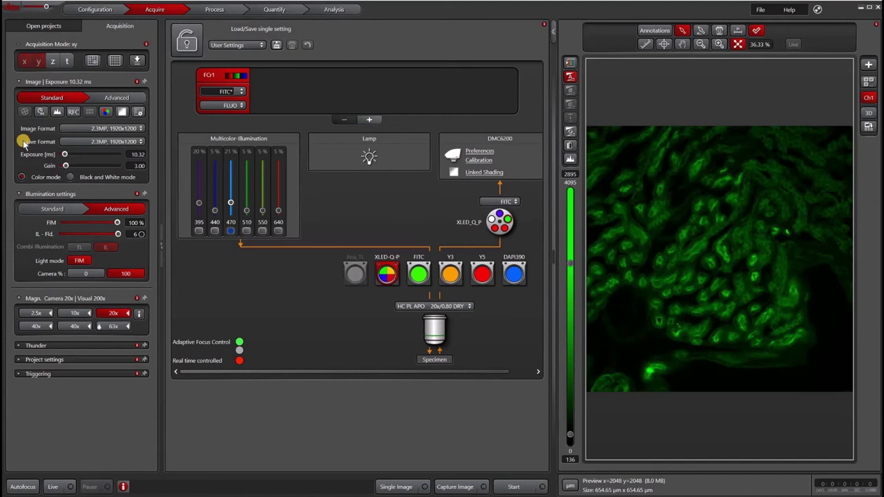
click(90, 128)
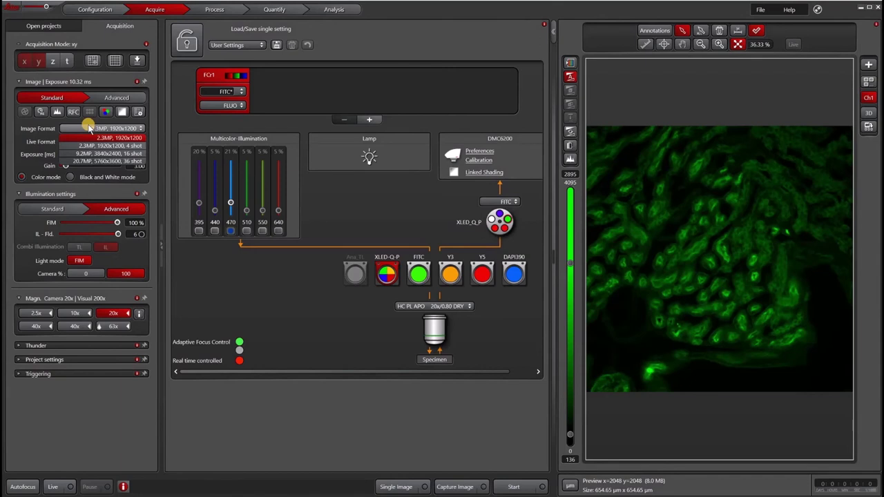
click(47, 134)
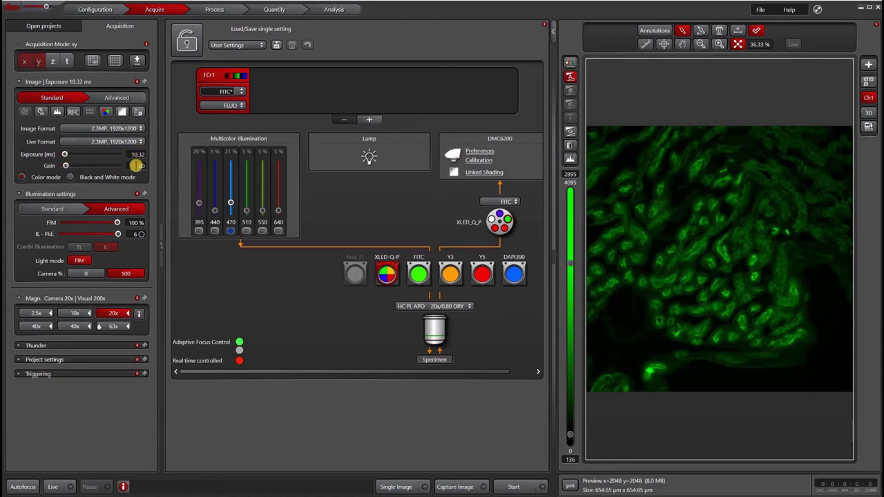
- Change the DMC6200 gain value from 3.00 to 1
click(137, 165)
text(1)
key(Return)
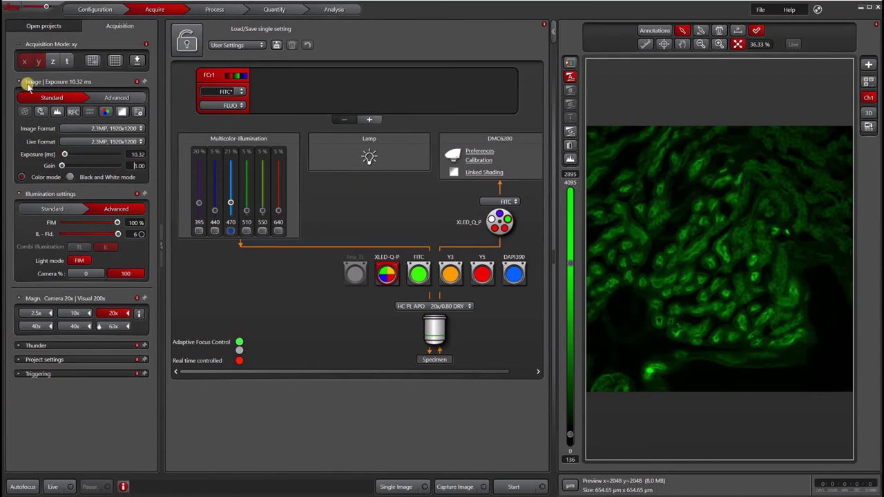
- Show Color Controls, reset the channels, and white-balance to R 12.8, G 7.5, B 14.3
click(108, 112)
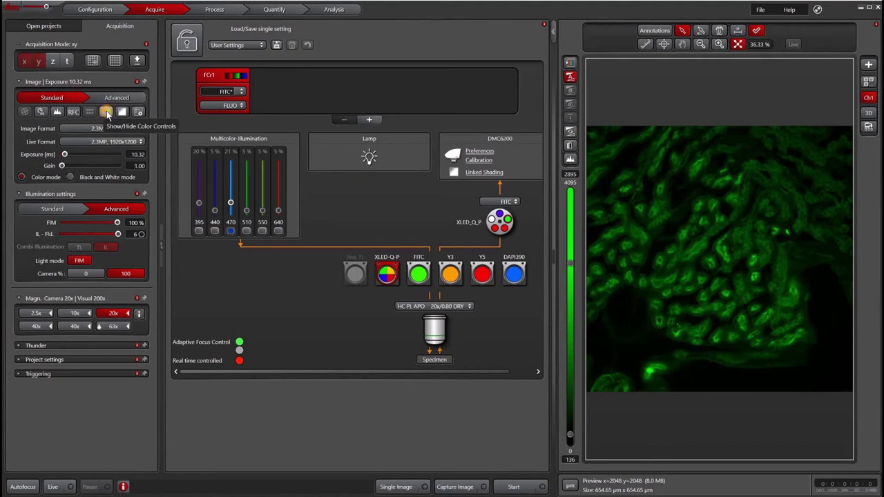
click(107, 113)
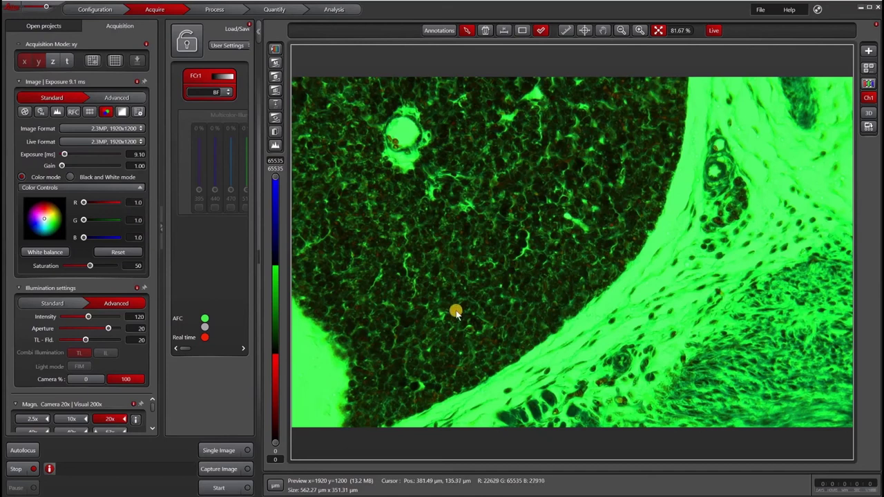
click(123, 254)
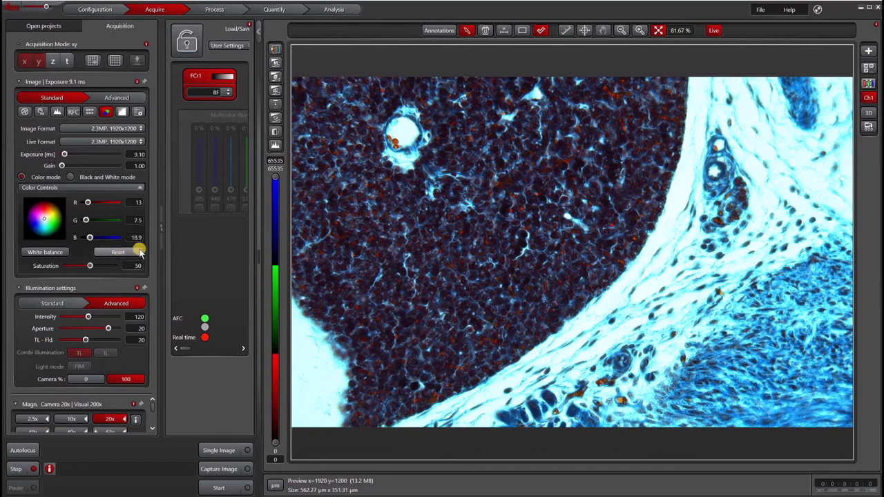
click(32, 253)
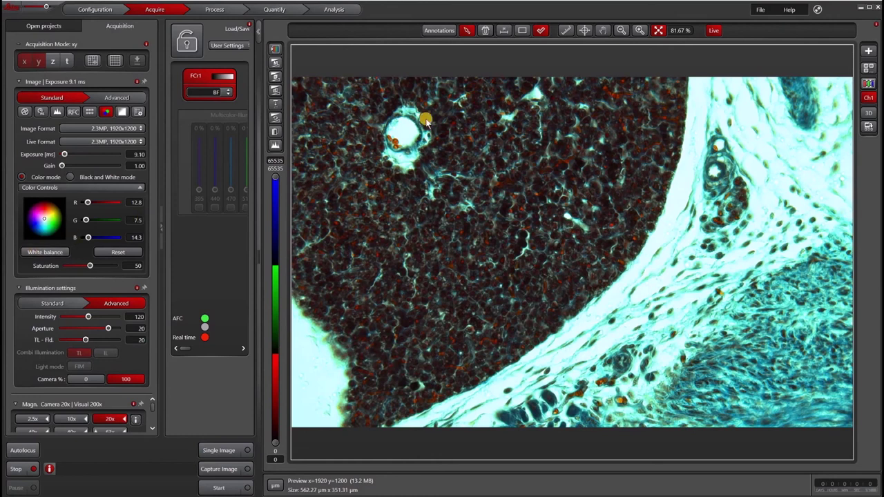
- White-balance from rectangular ROIs on pale background, reaching R 18.2, G 7.5, B 16.1
click(526, 38)
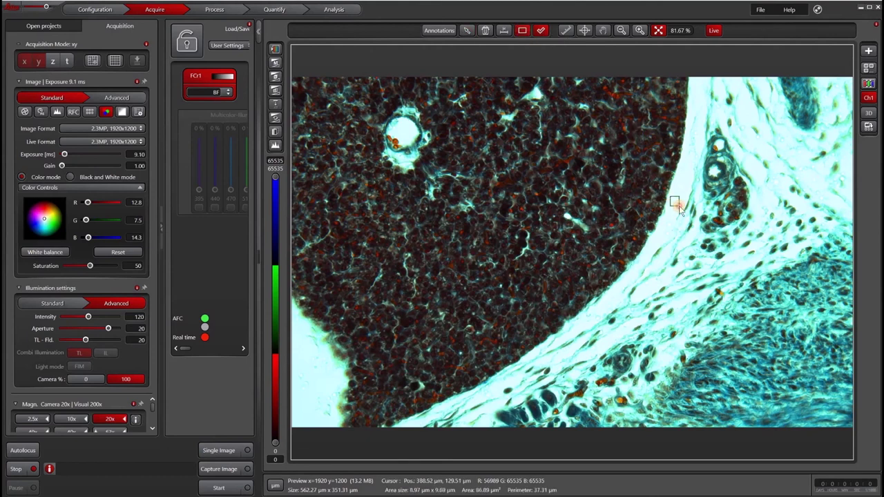
right_click(680, 207)
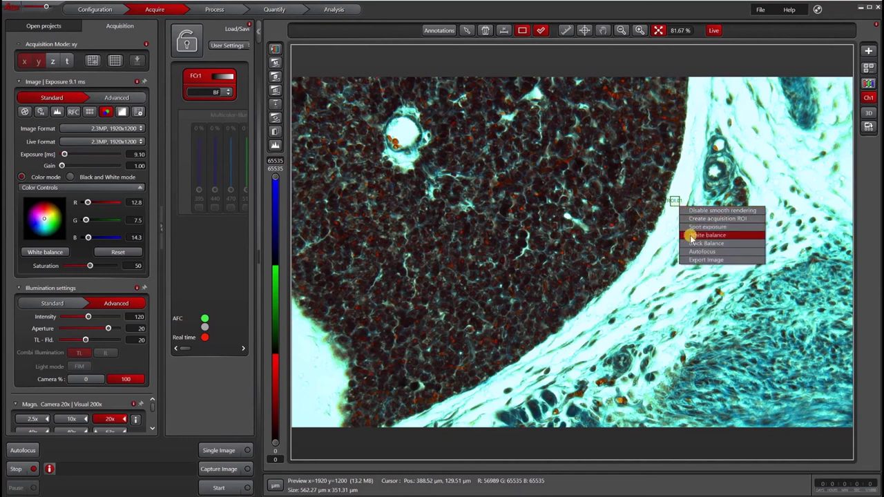
click(691, 236)
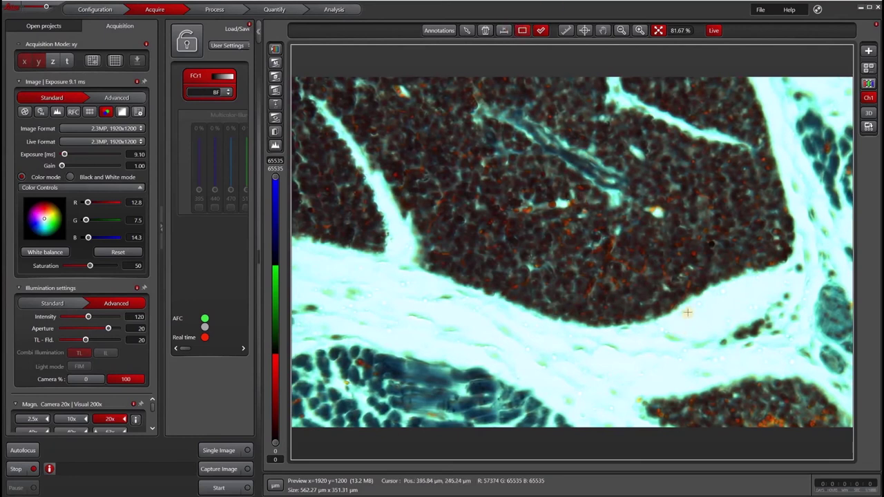
drag(689, 312, 717, 336)
right_click(718, 335)
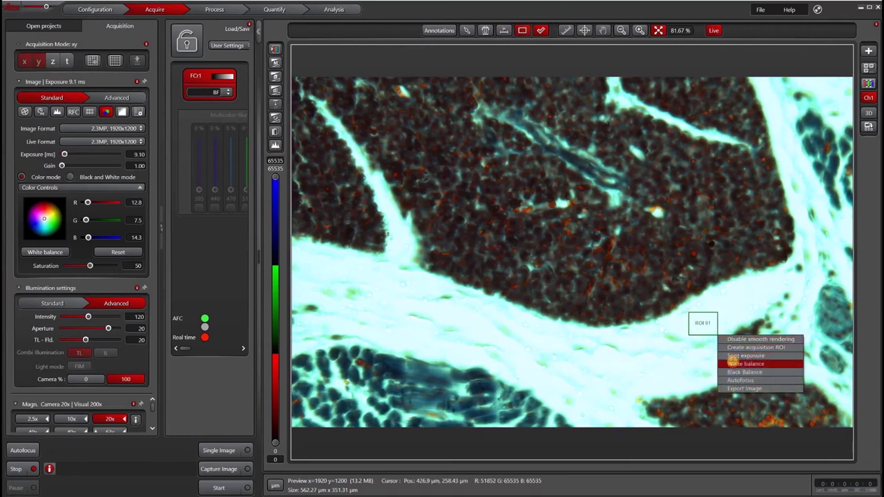
click(733, 363)
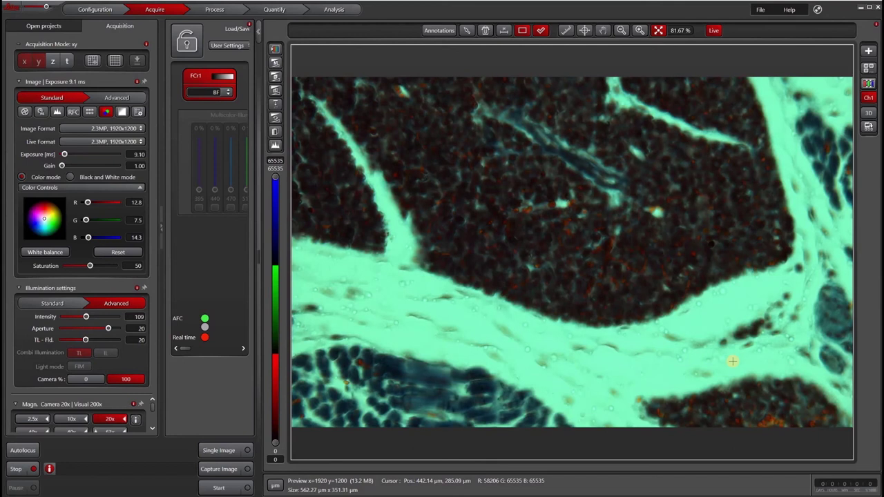
drag(686, 317, 702, 333)
right_click(717, 350)
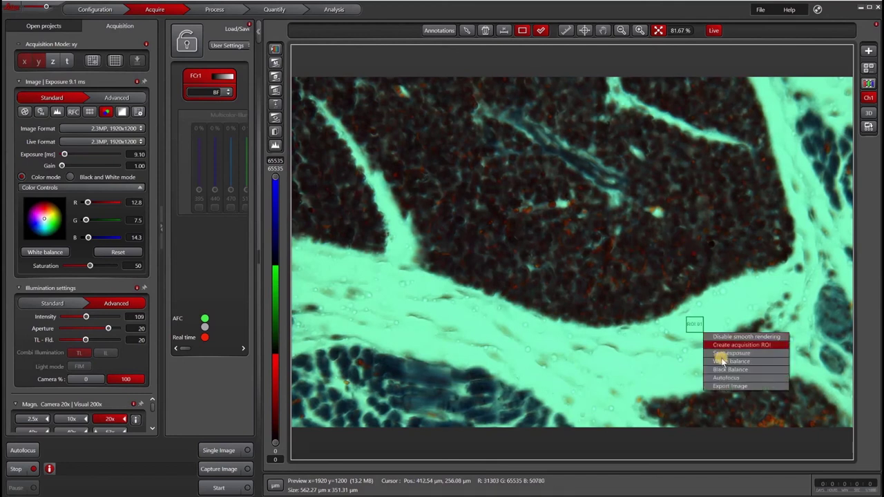
click(722, 360)
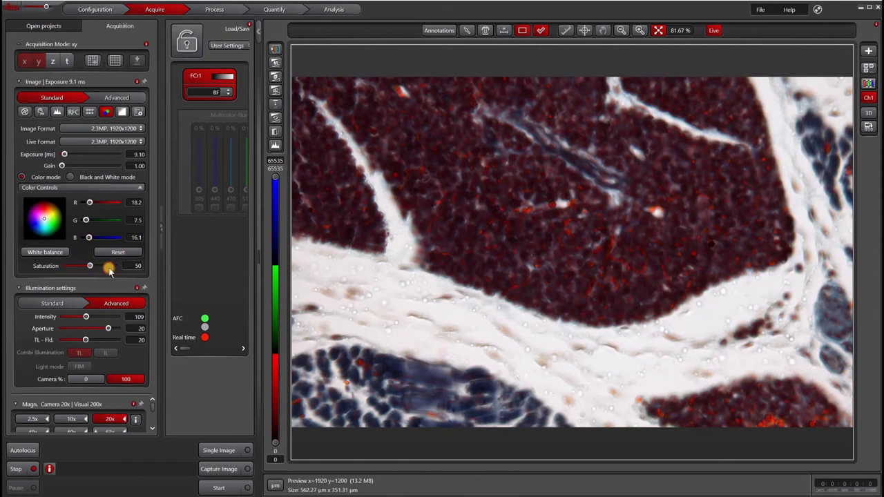
- Adjust the Color Controls saturation until the live tissue image is almost colourless
drag(110, 271, 66, 271)
drag(65, 270, 75, 269)
click(133, 264)
- Apply a 4500 colour temperature from the Image panel's Advanced settings to the live tissue image
click(106, 98)
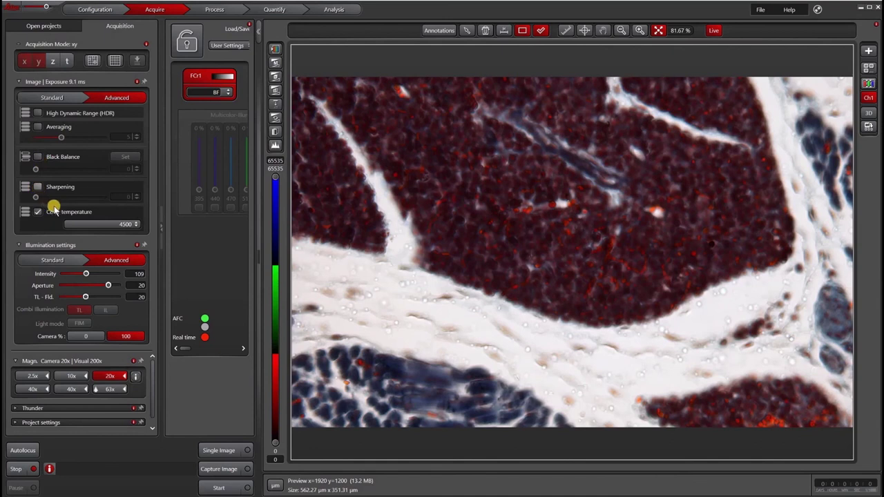
click(119, 226)
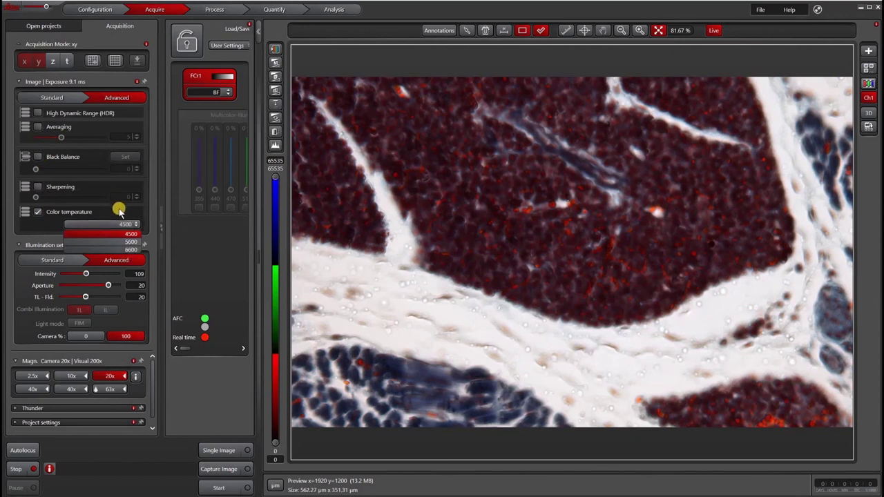
click(122, 210)
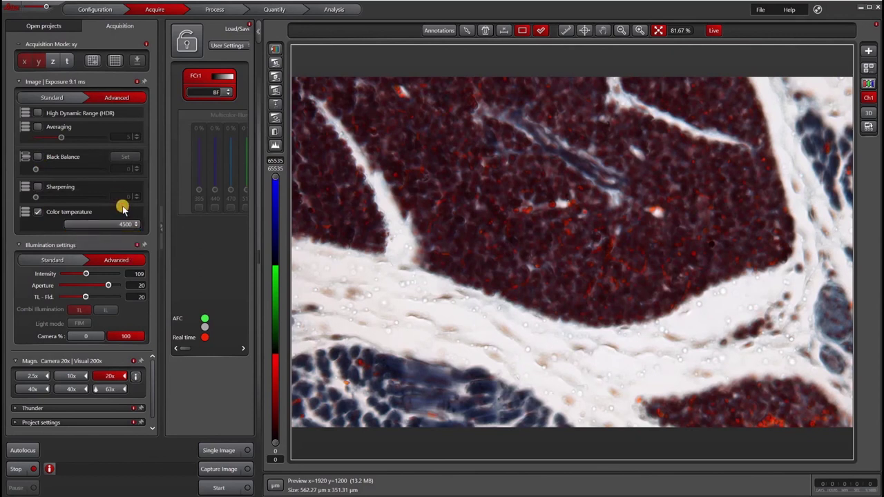